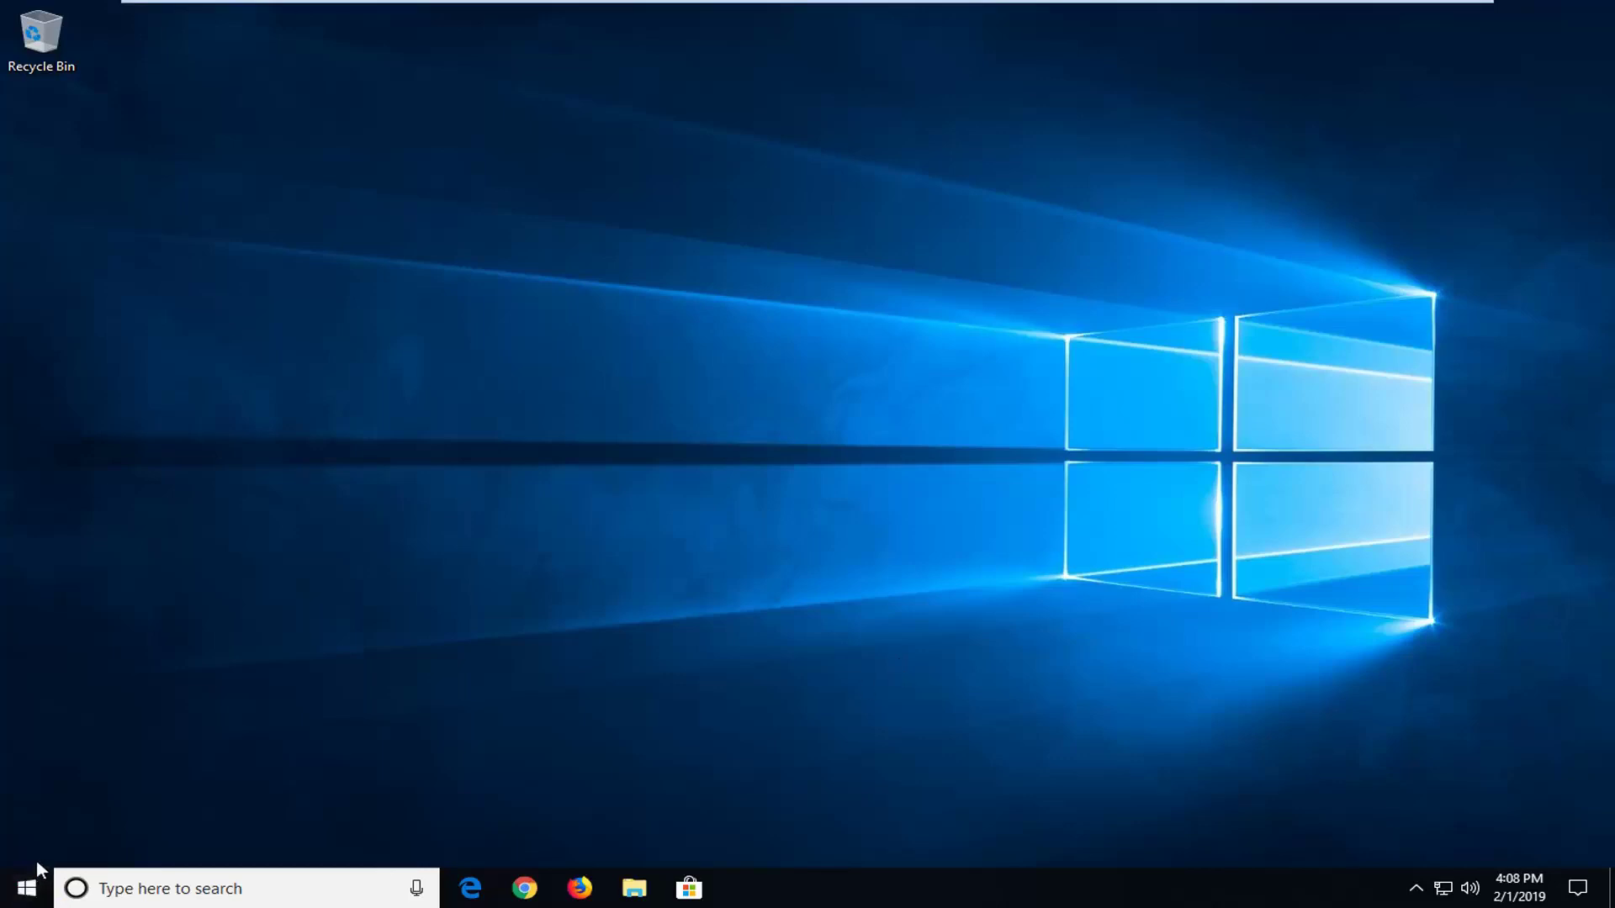
Open the Start menu to search for Internet Properties.
left_click(20, 890)
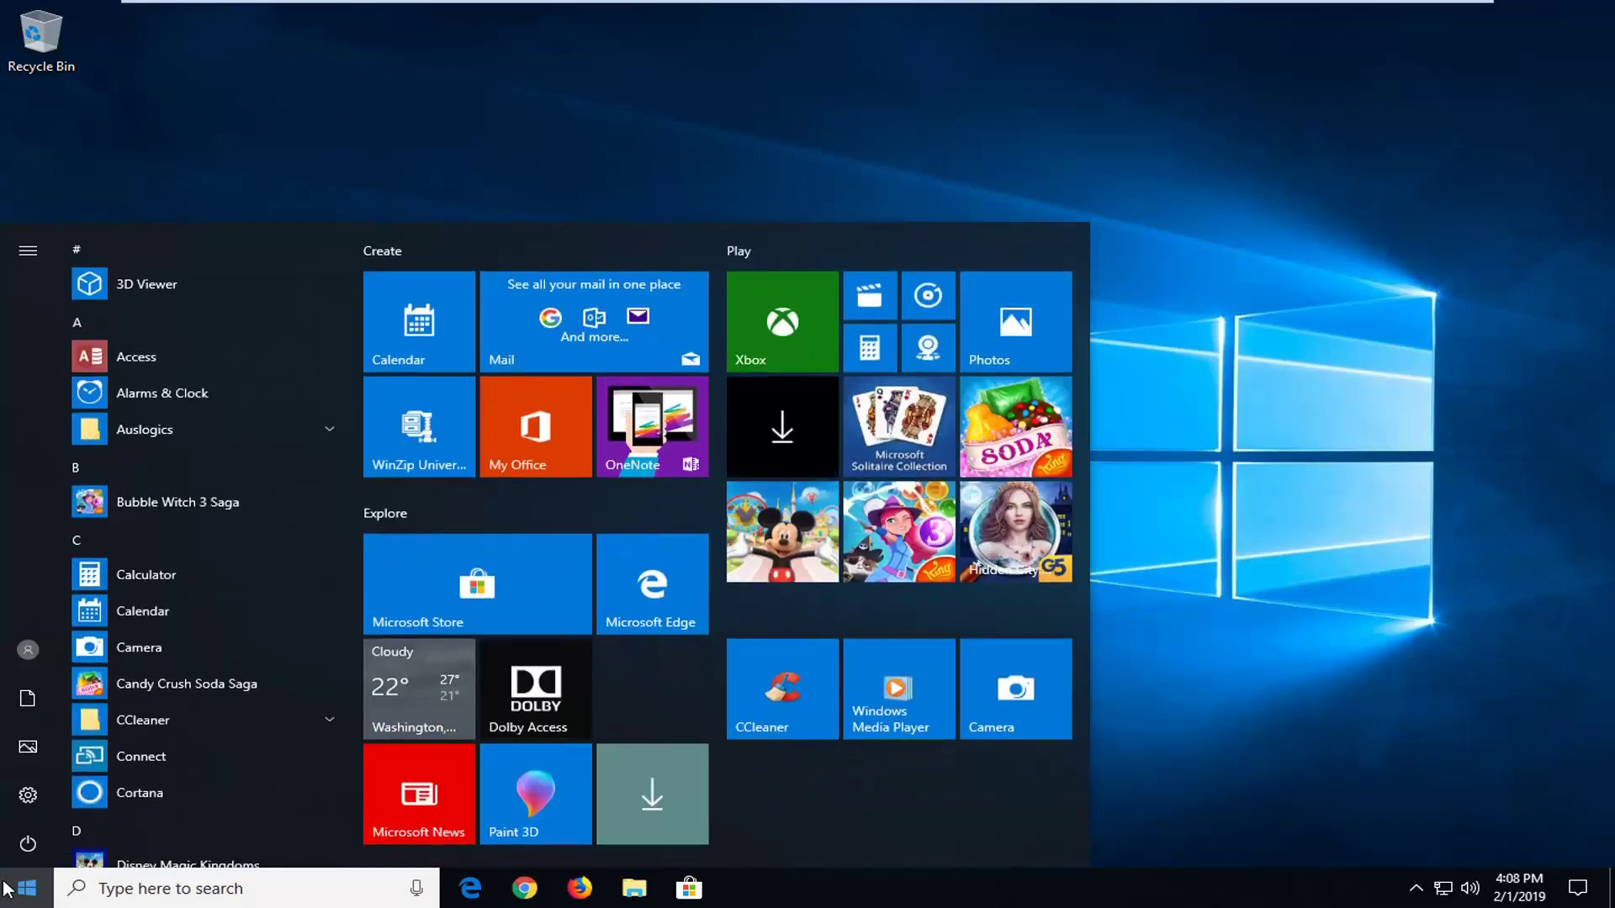
type("internet ")
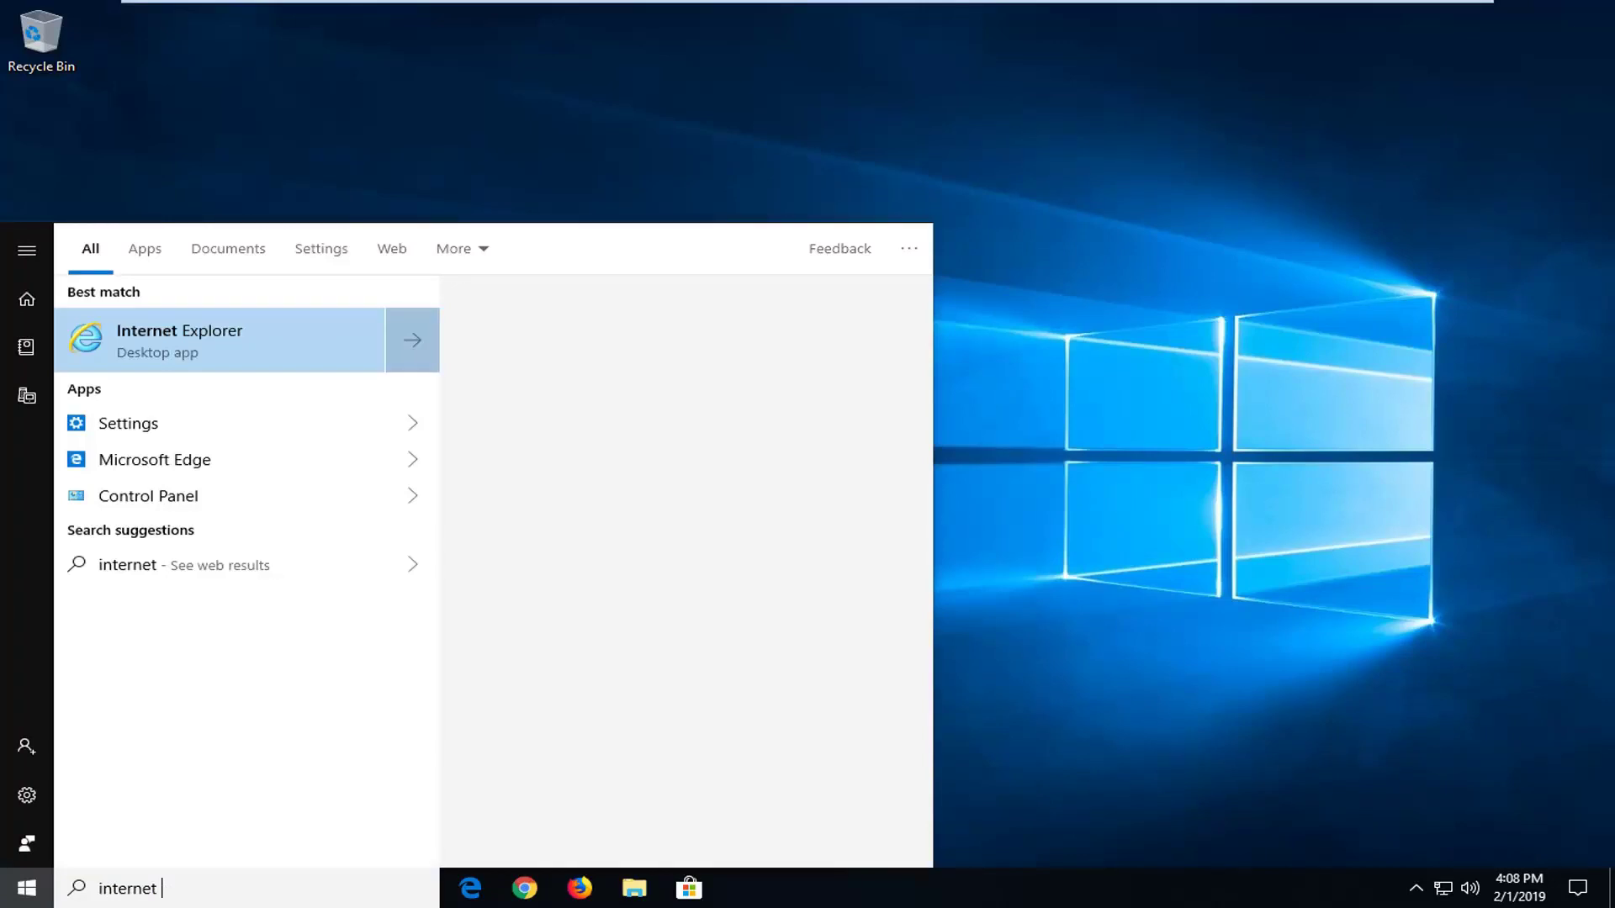
type("properties")
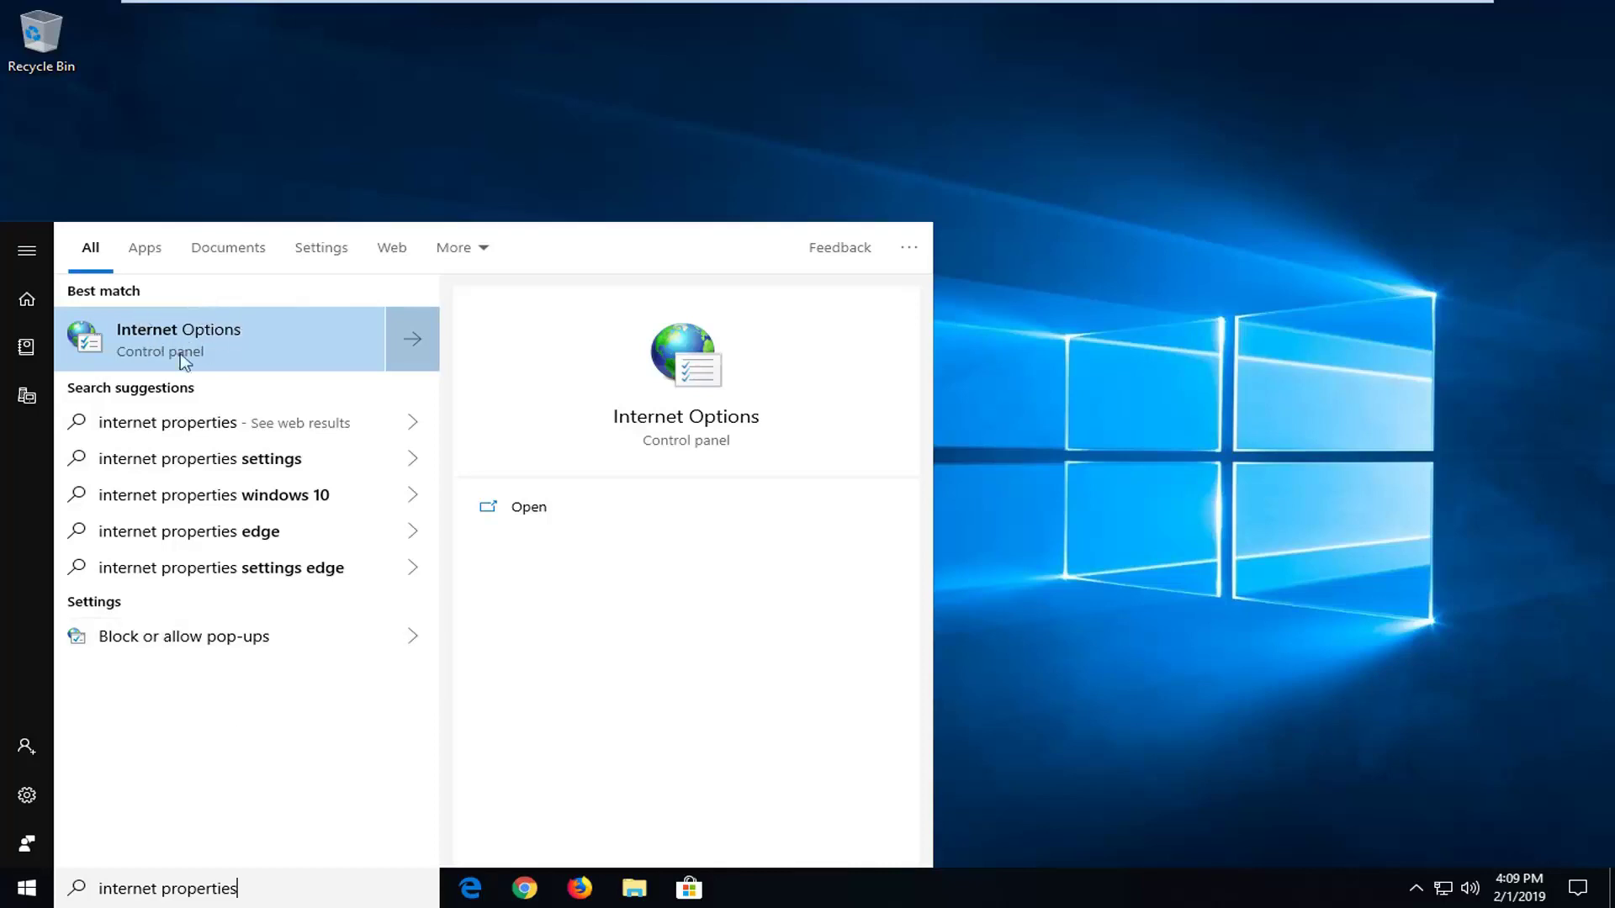
Open Internet Options, centre its window and show the Connections tab.
left_click(222, 343)
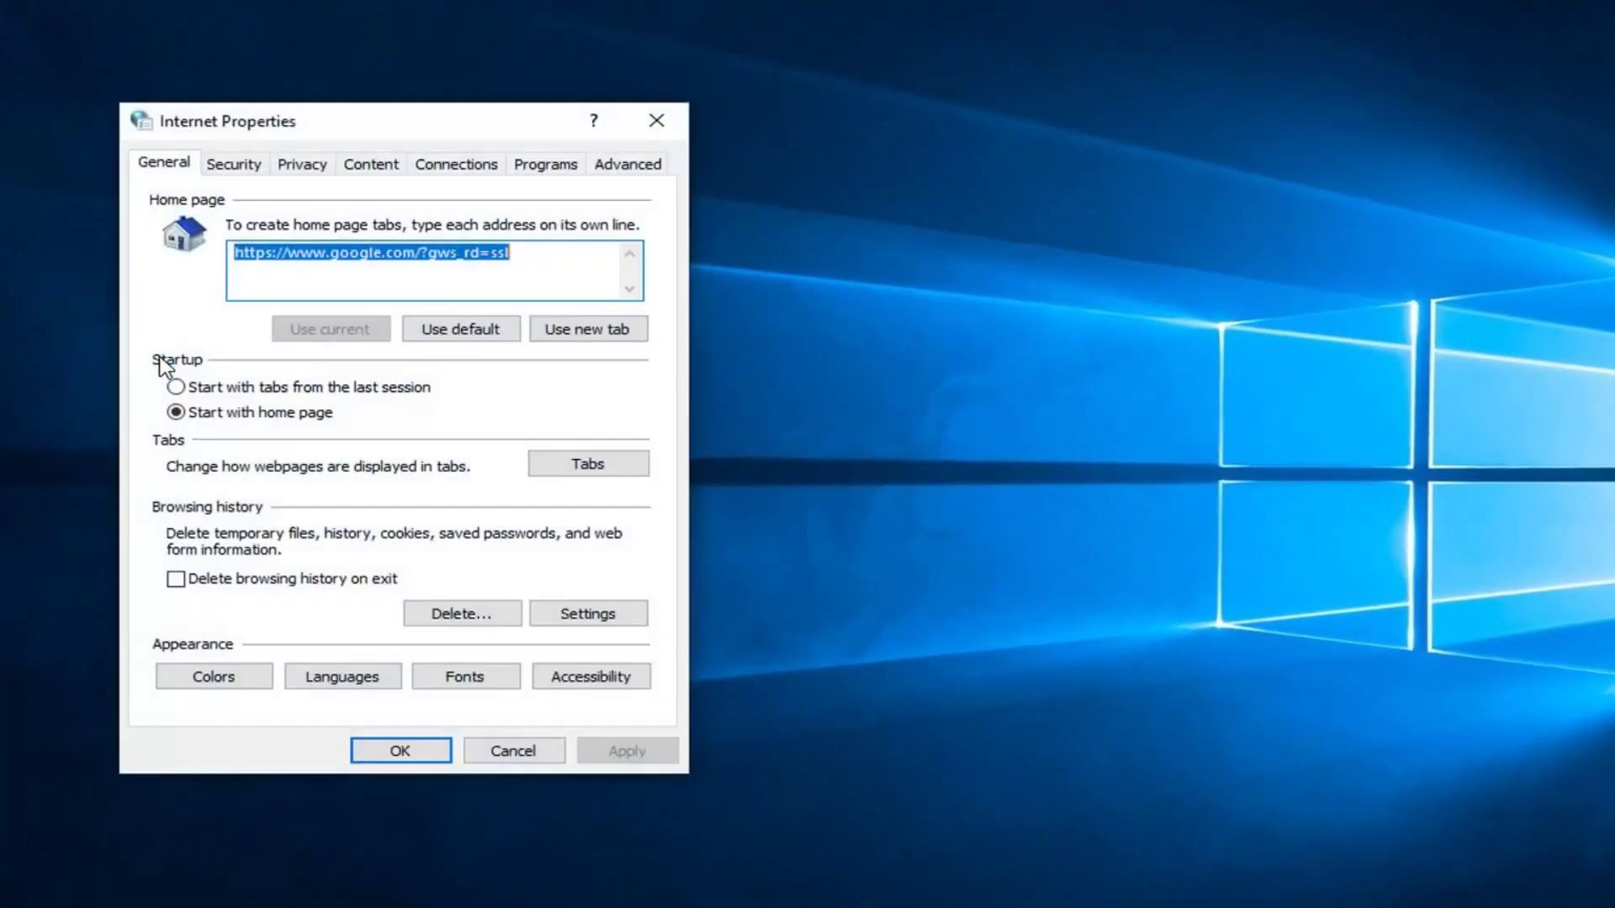
left_click_drag(301, 121, 694, 137)
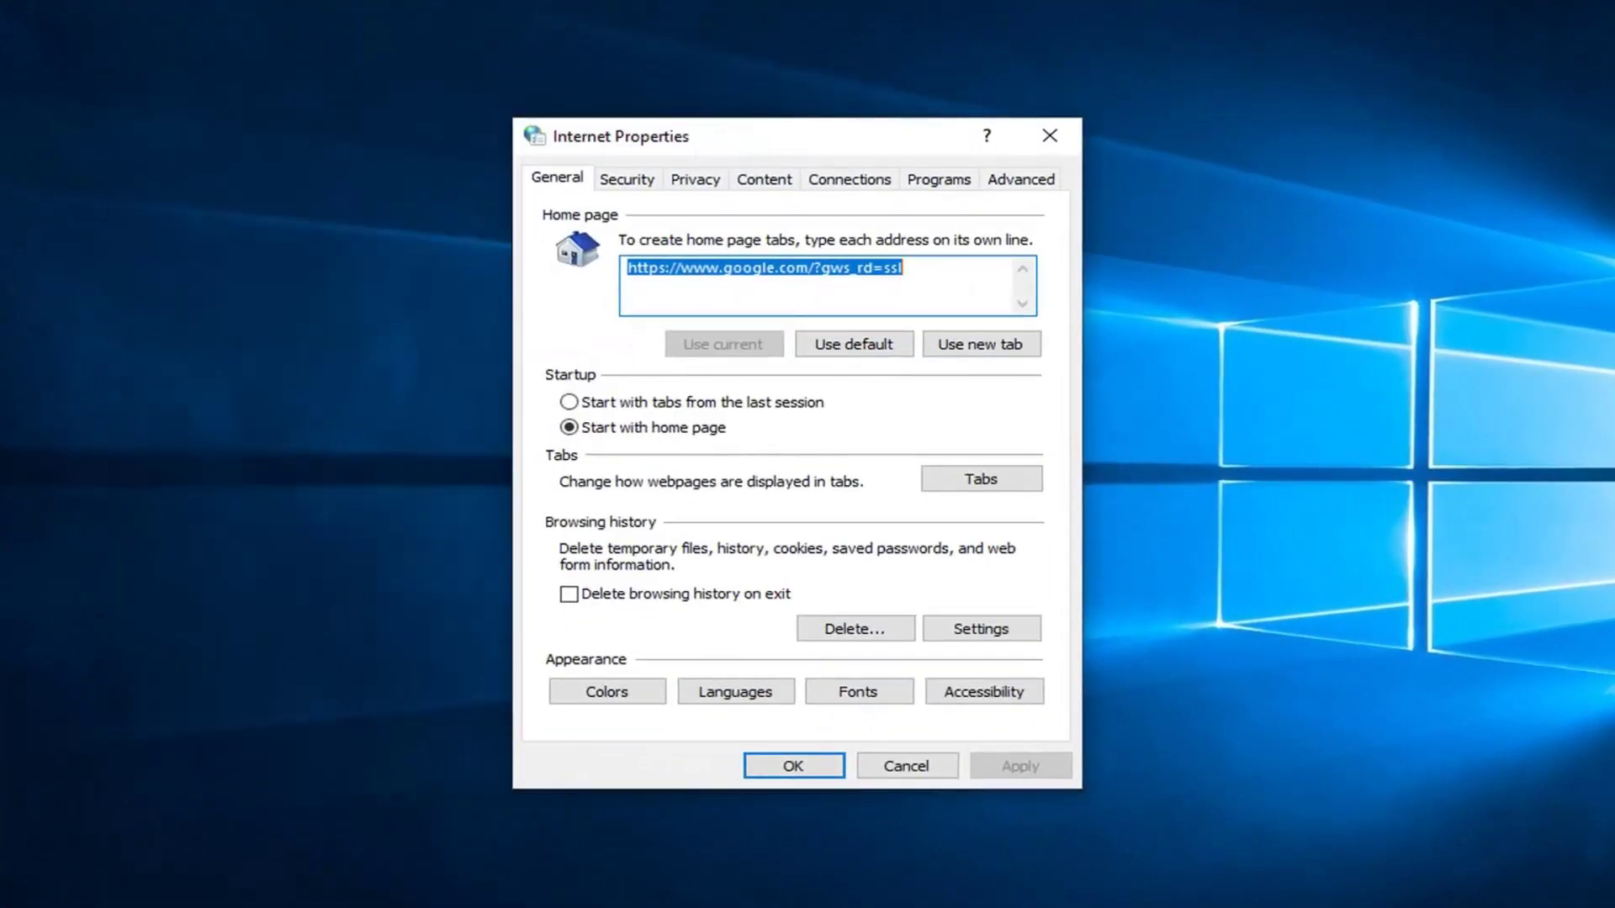
left_click(846, 180)
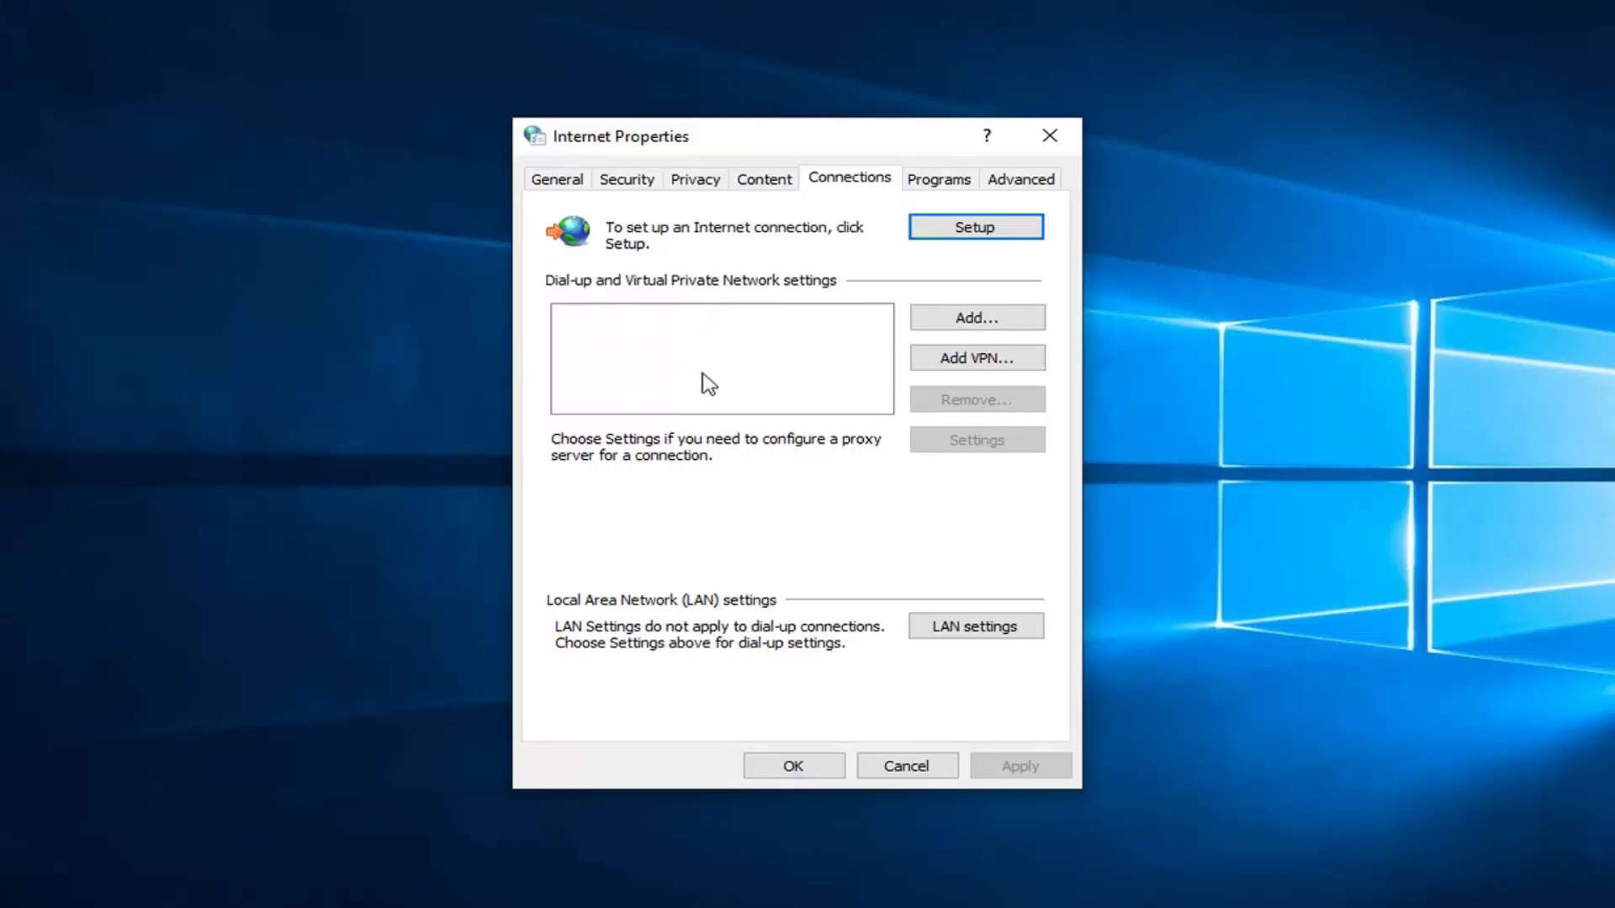
Leave 'Use a proxy server for your LAN' unchecked and confirm both dialogs.
left_click(949, 634)
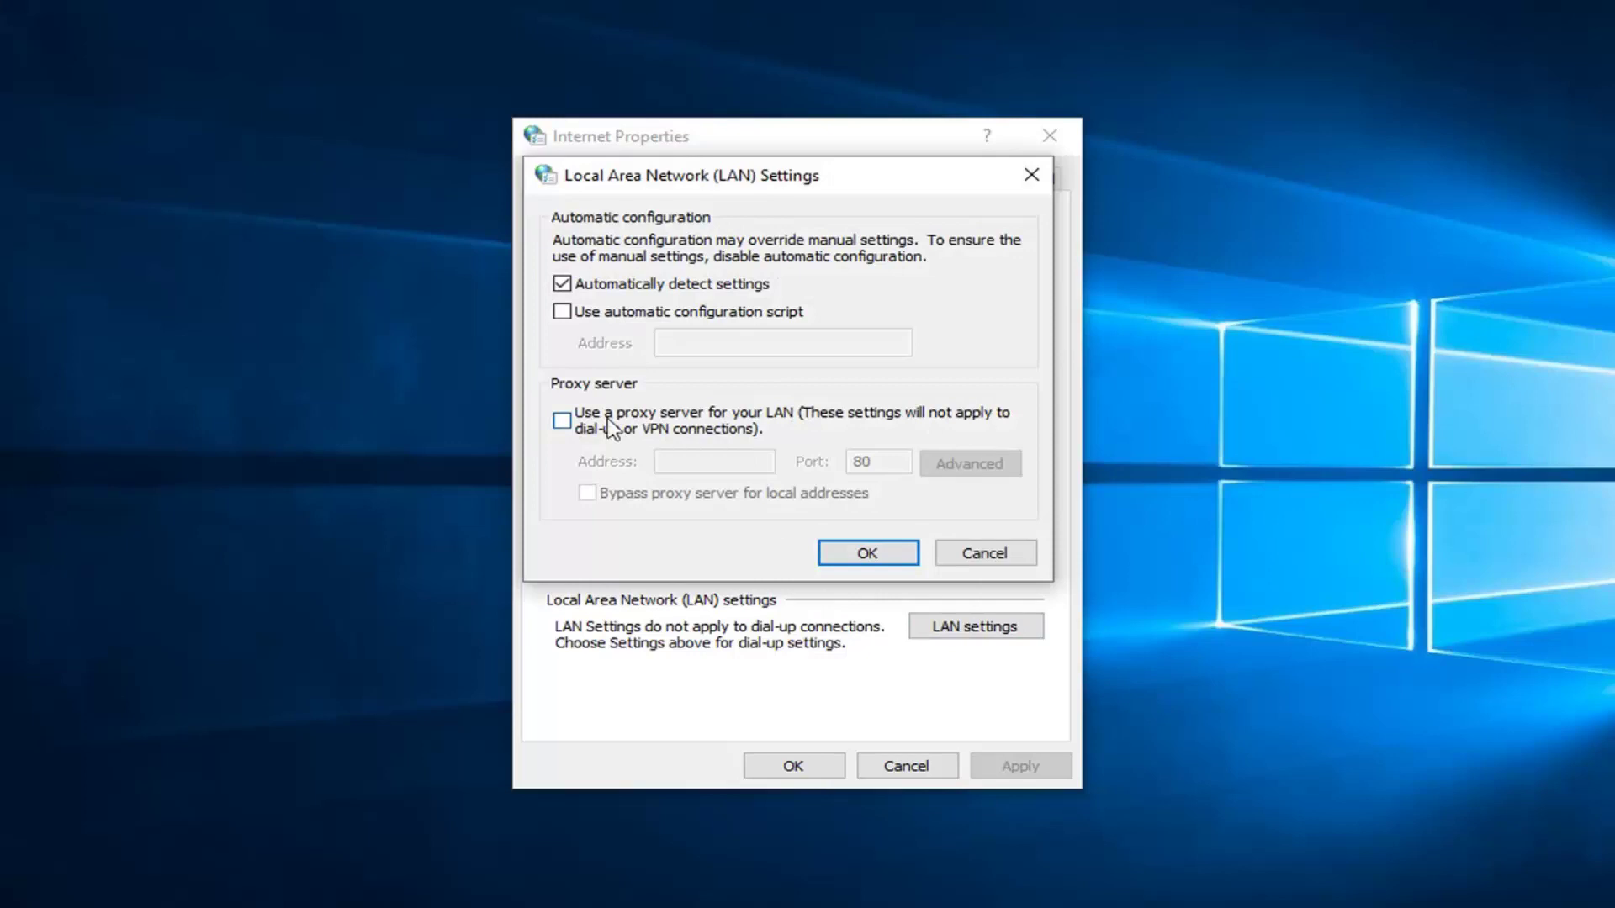
left_click(562, 420)
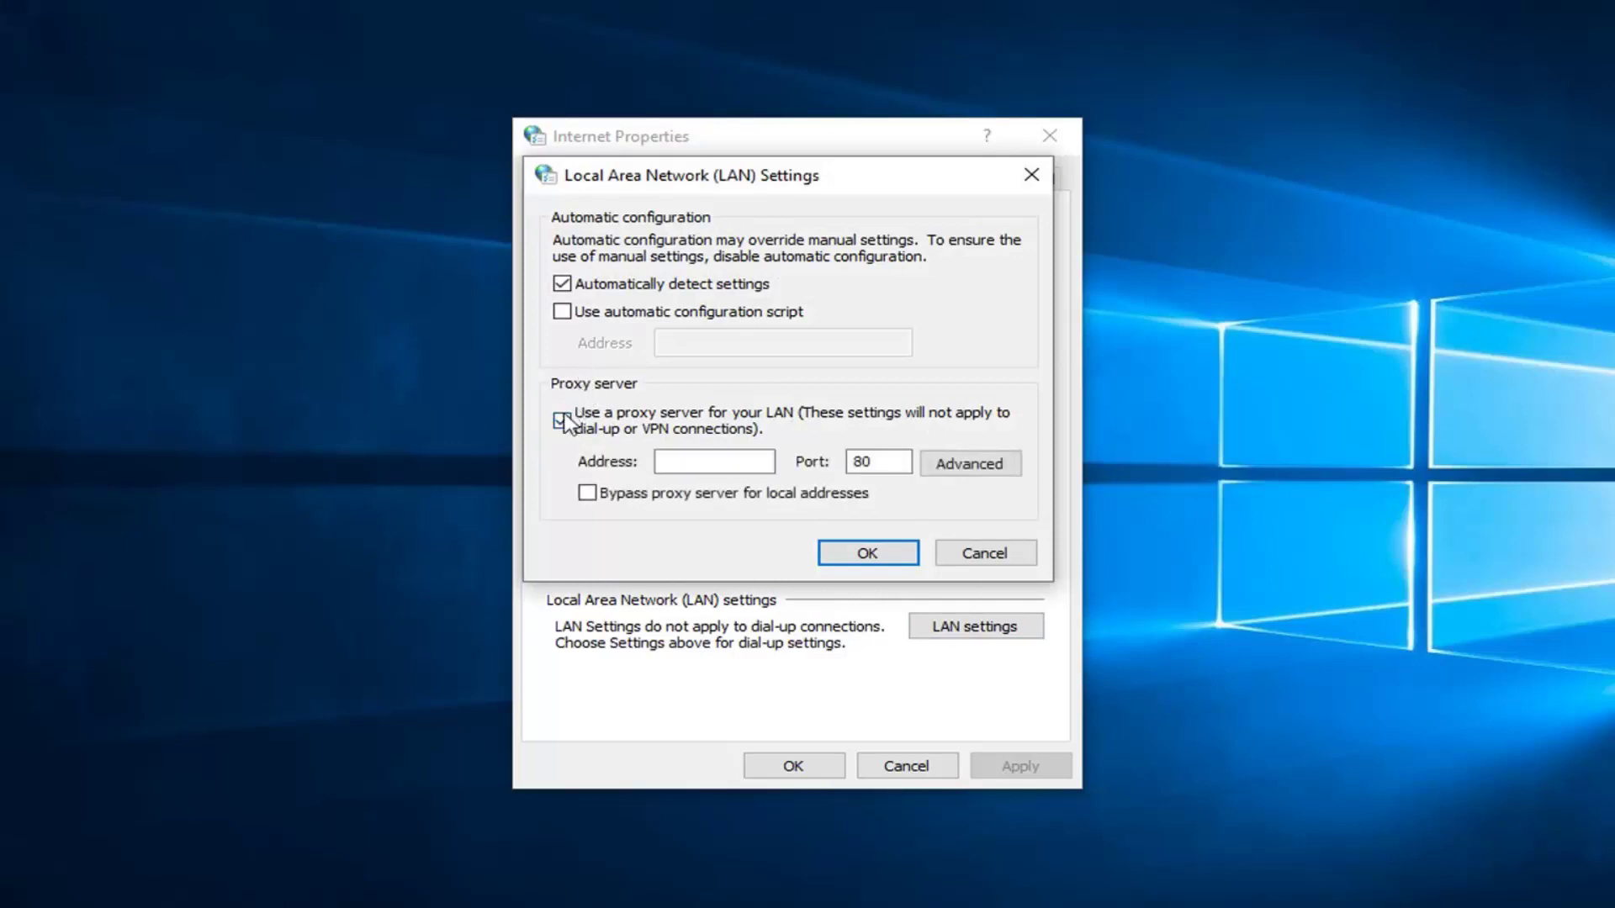
left_click(565, 424)
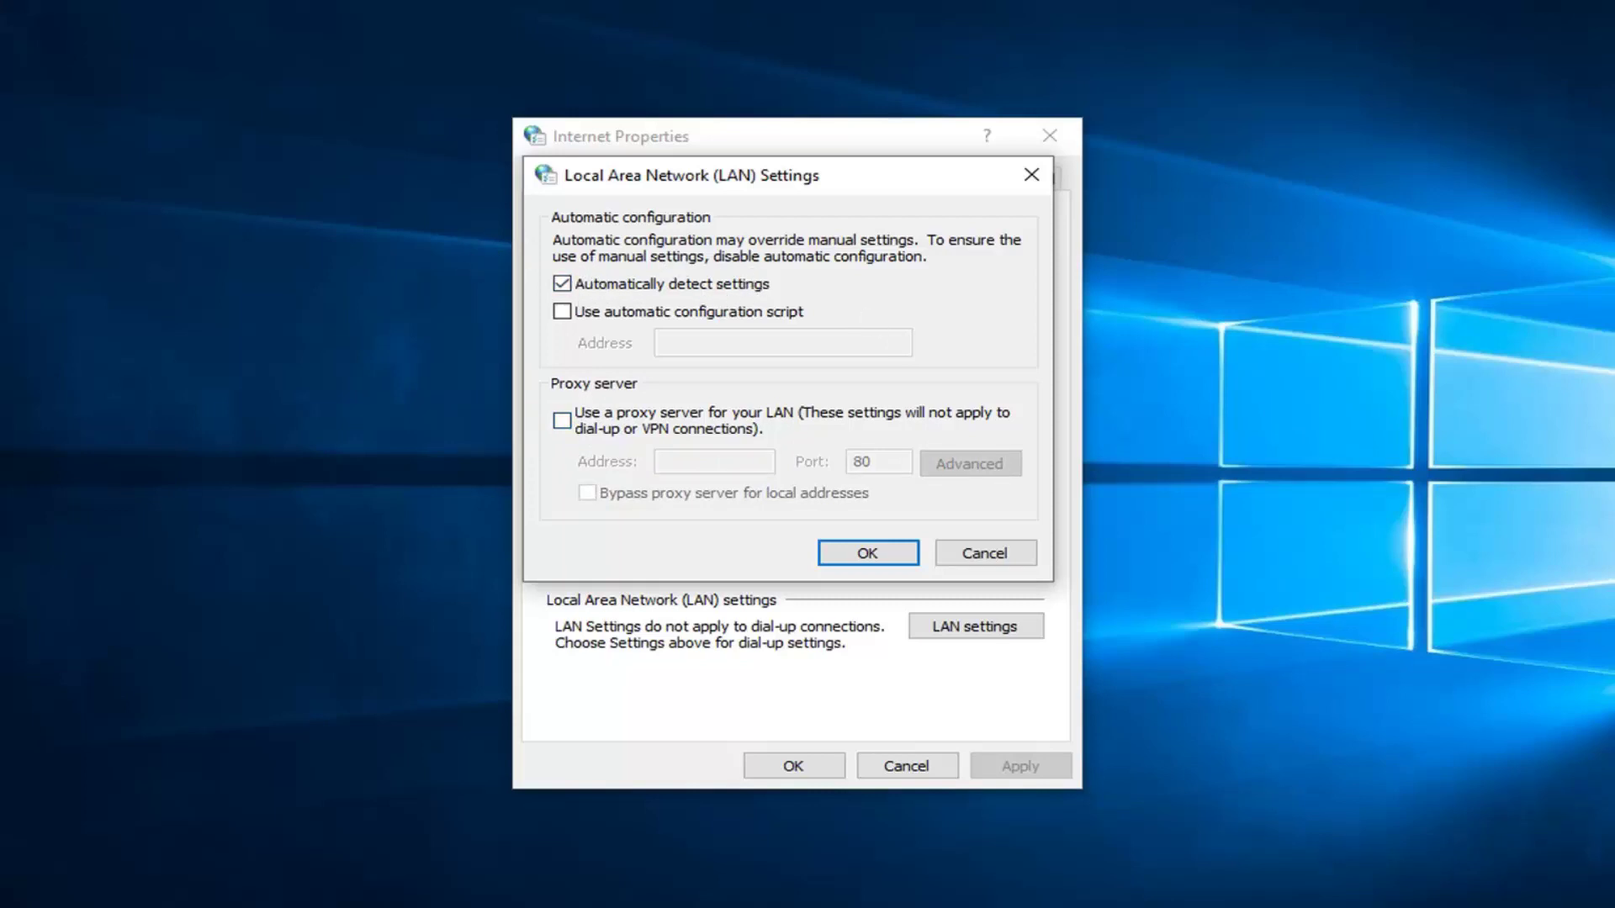
left_click(867, 556)
left_click(812, 761)
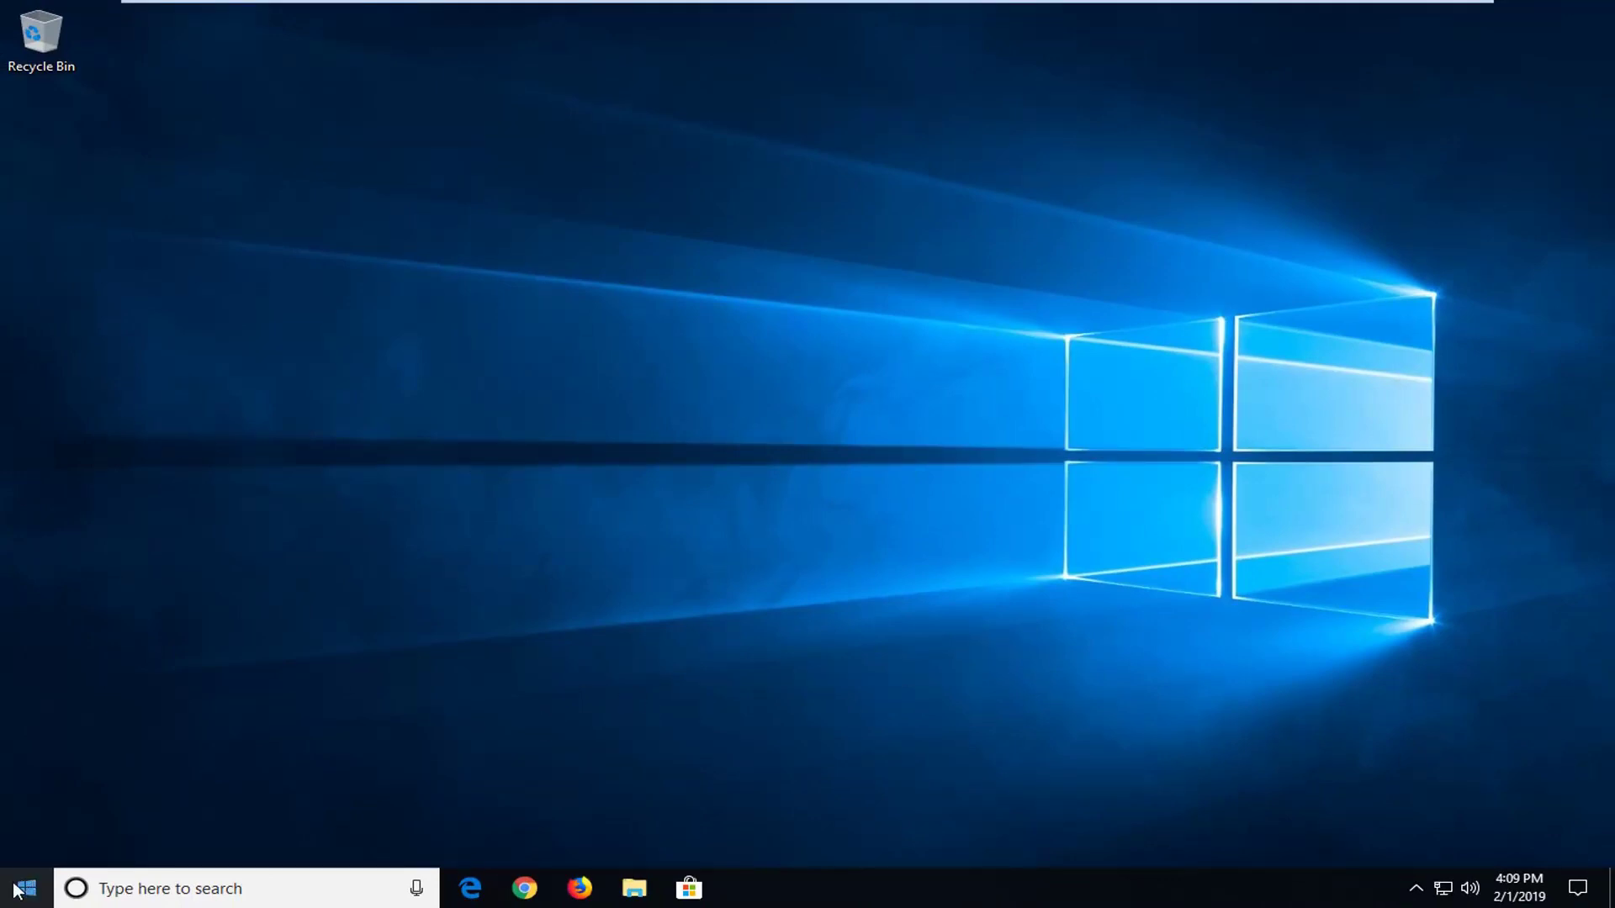
Run the Command Prompt search result as administrator from the Start menu.
left_click(18, 893)
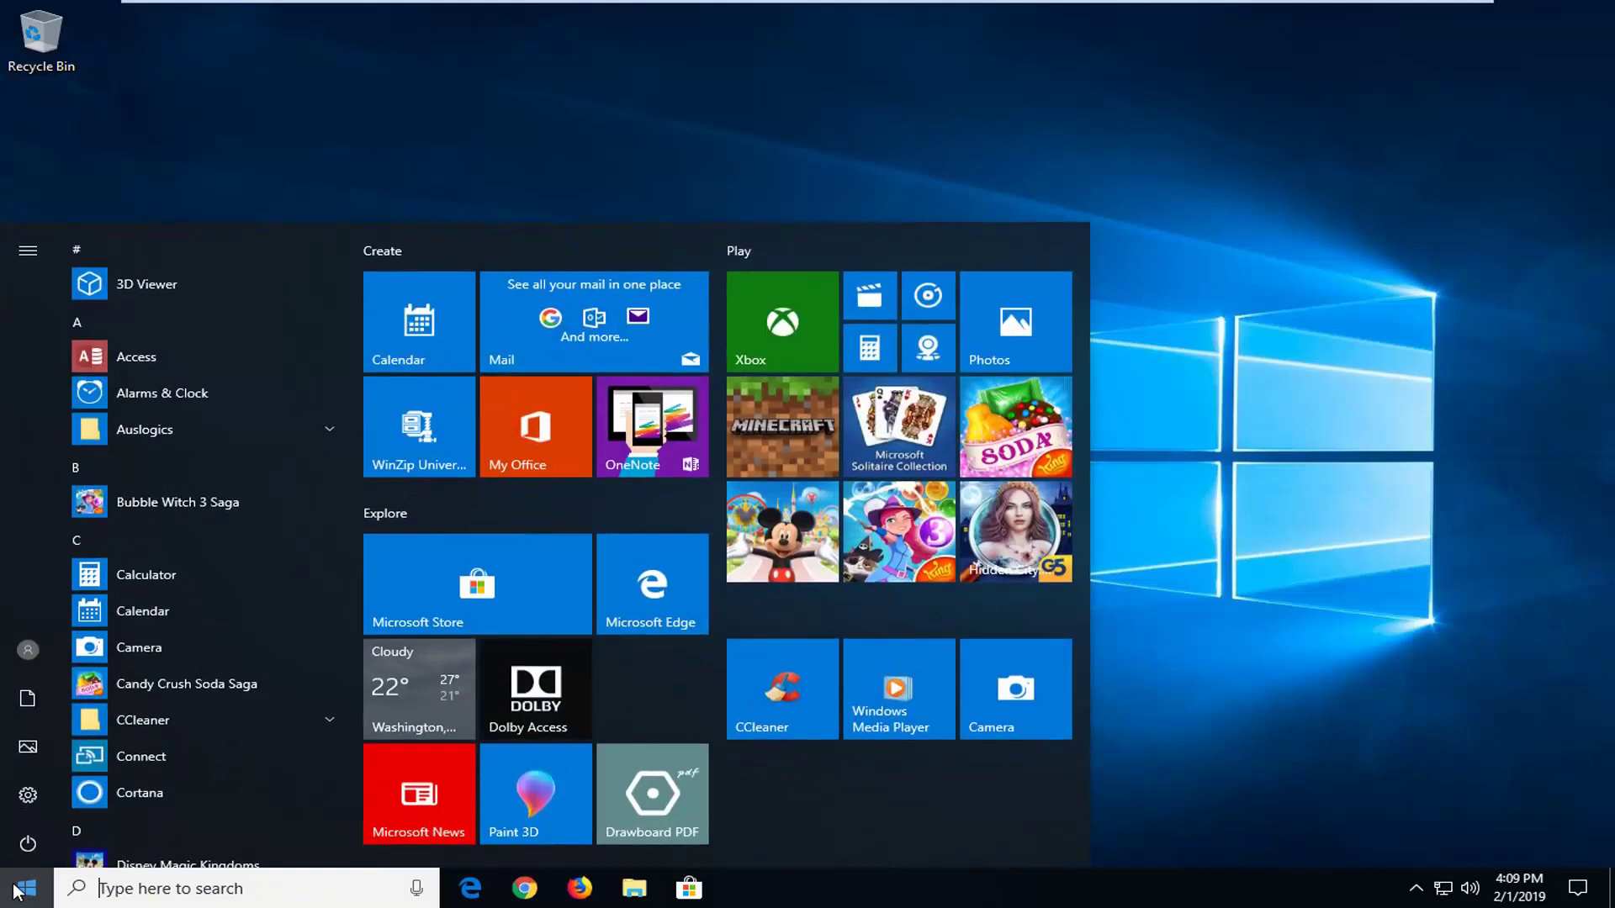
type("cmd")
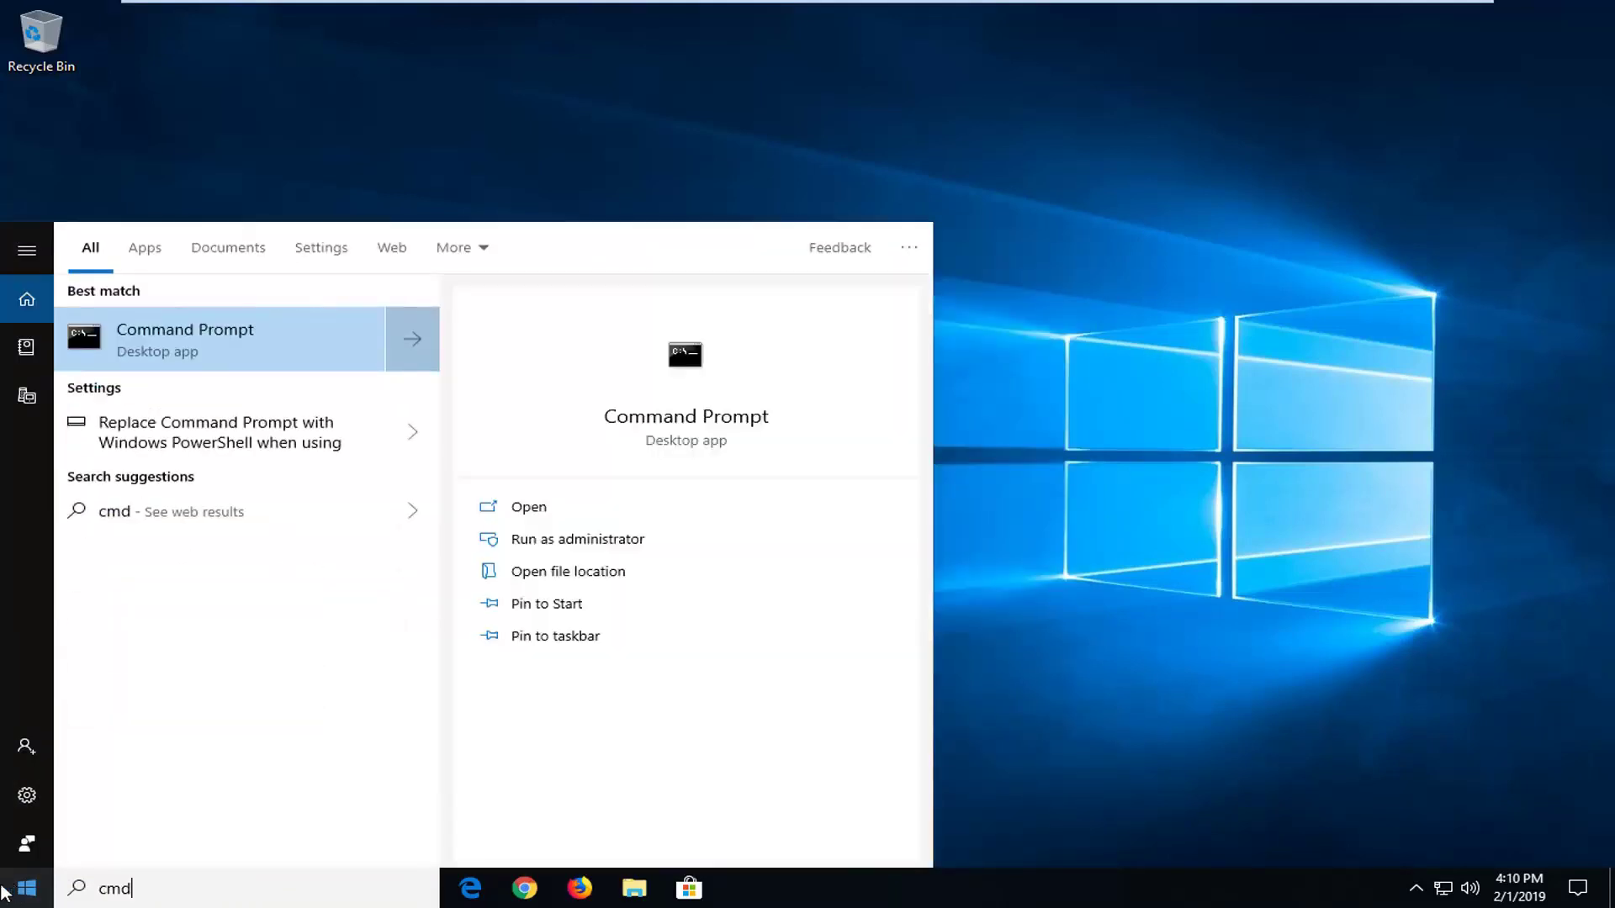
right_click(244, 336)
left_click(258, 349)
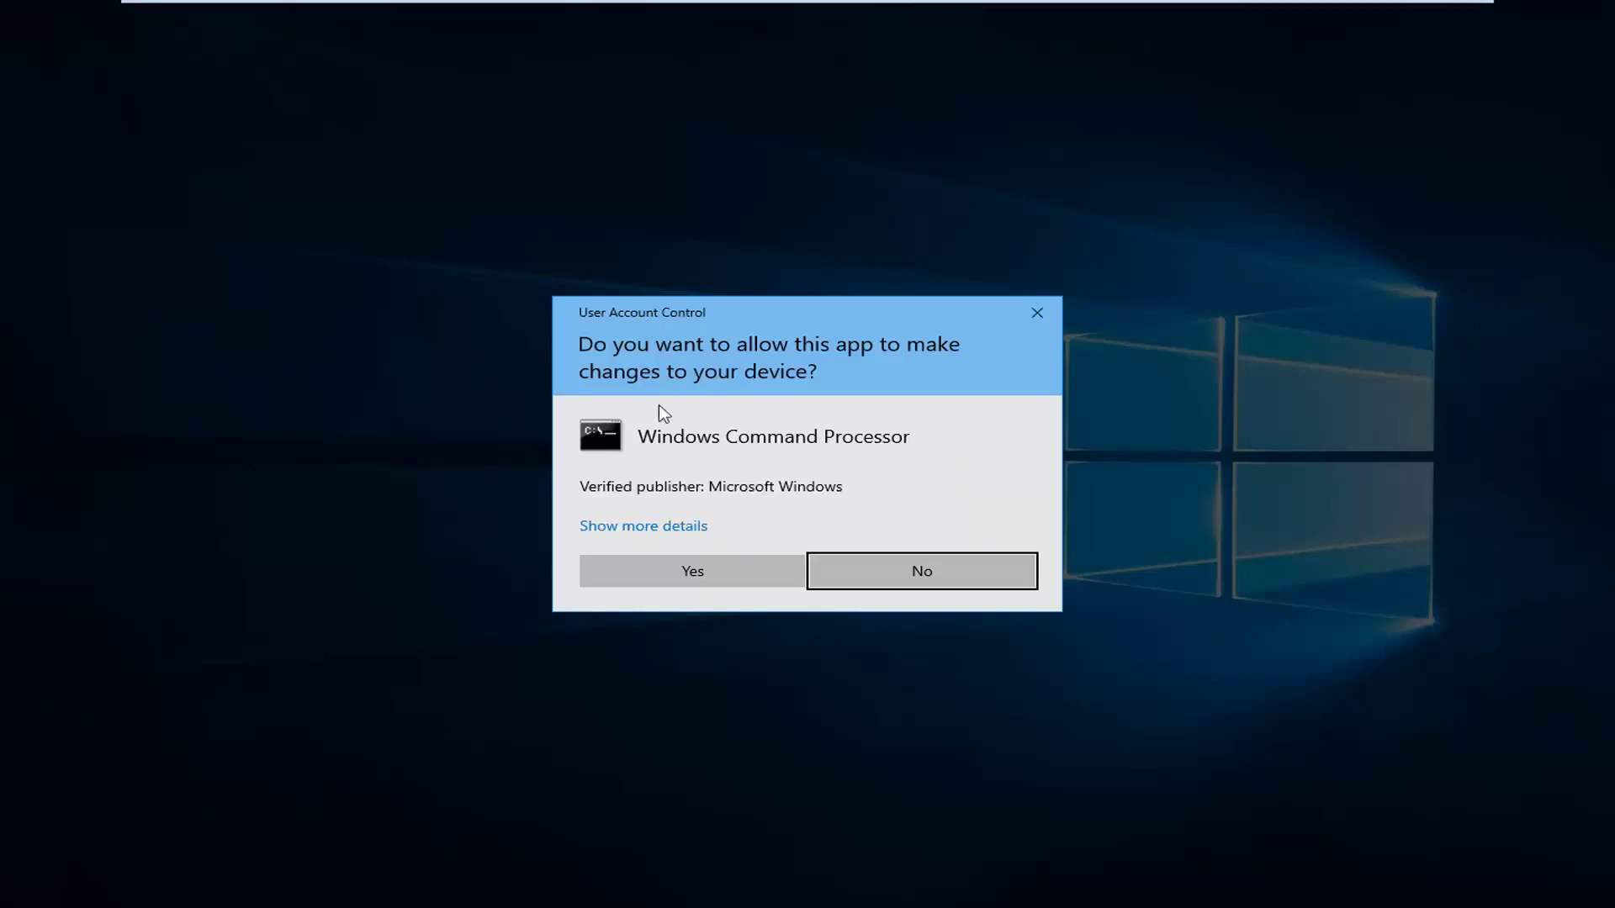
Approve the UAC prompt and run ipconfig /flushdns in the admin Command Prompt.
left_click(674, 568)
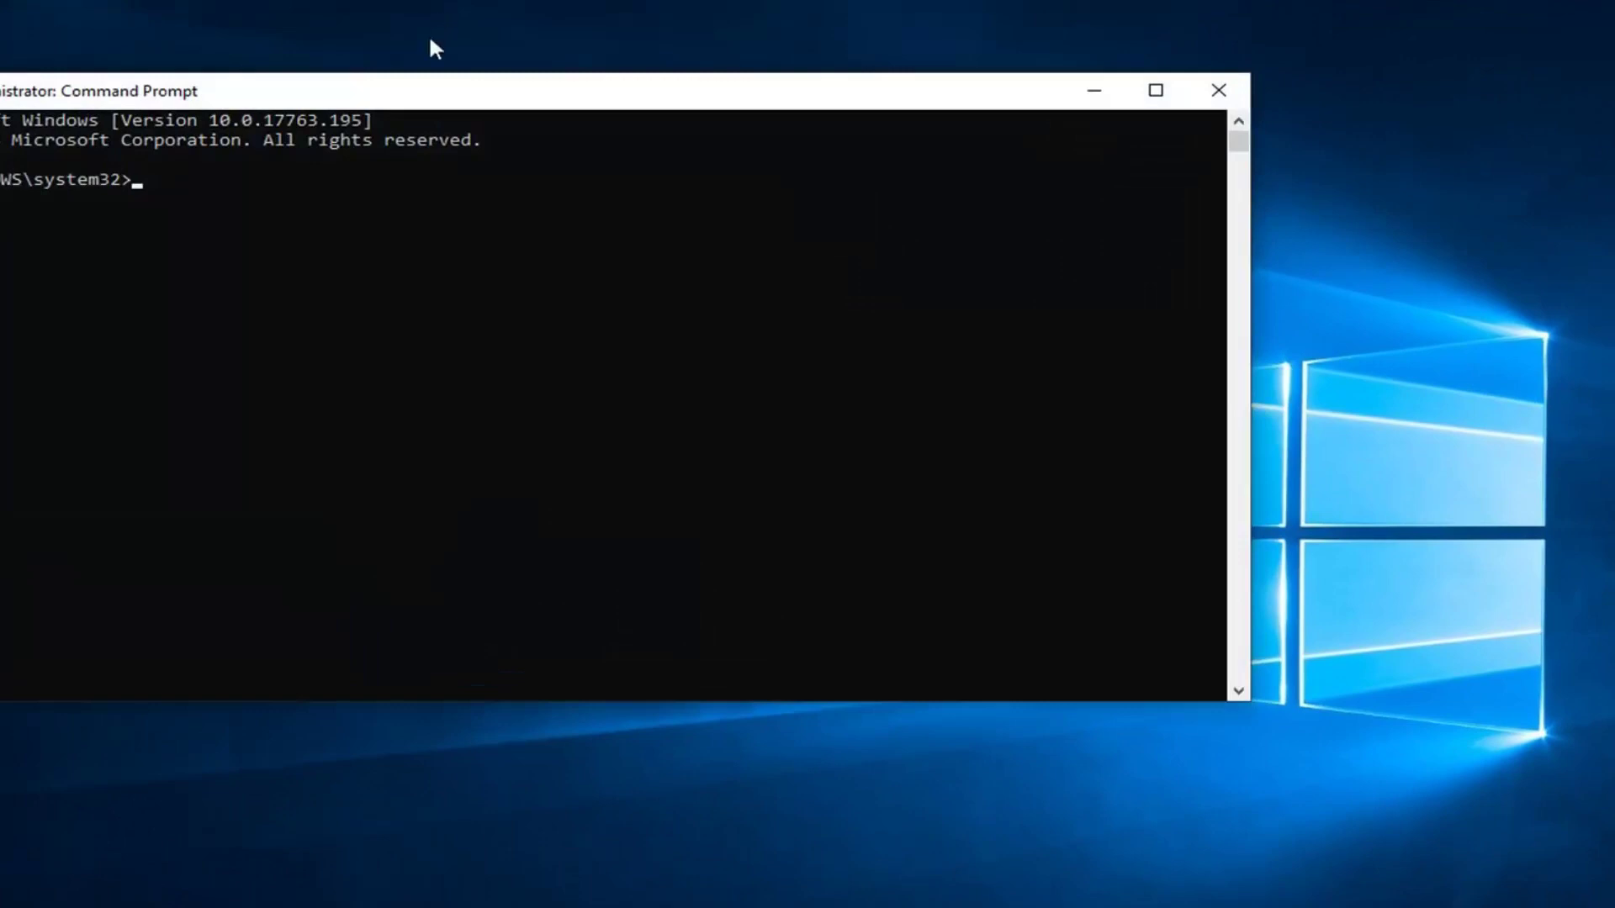
left_click_drag(430, 48, 687, 164)
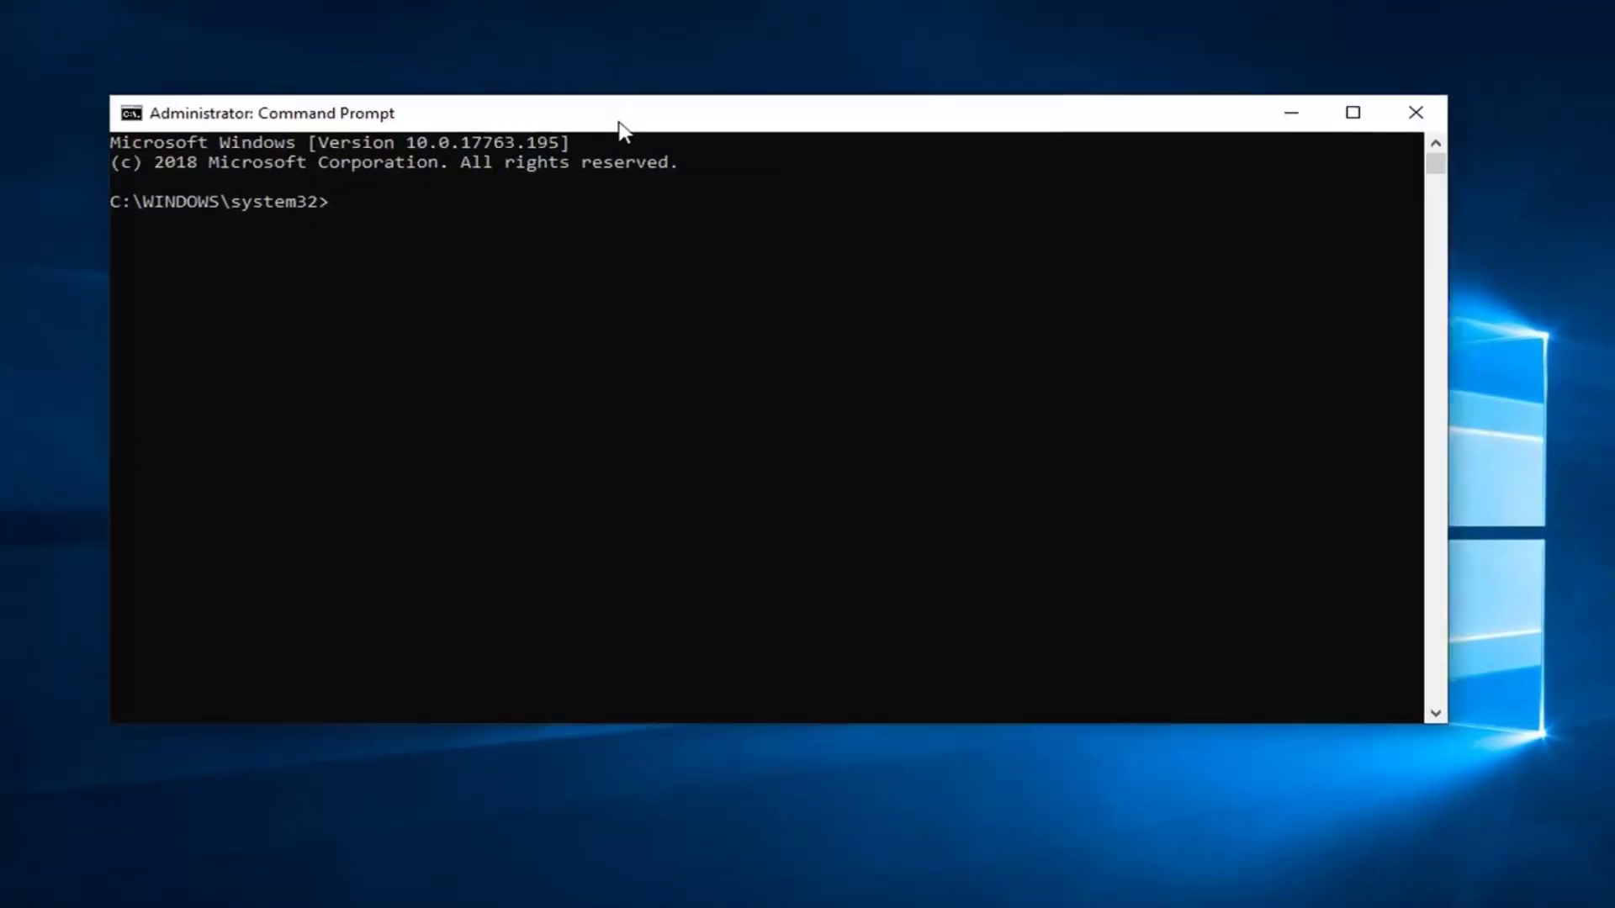
type("ip")
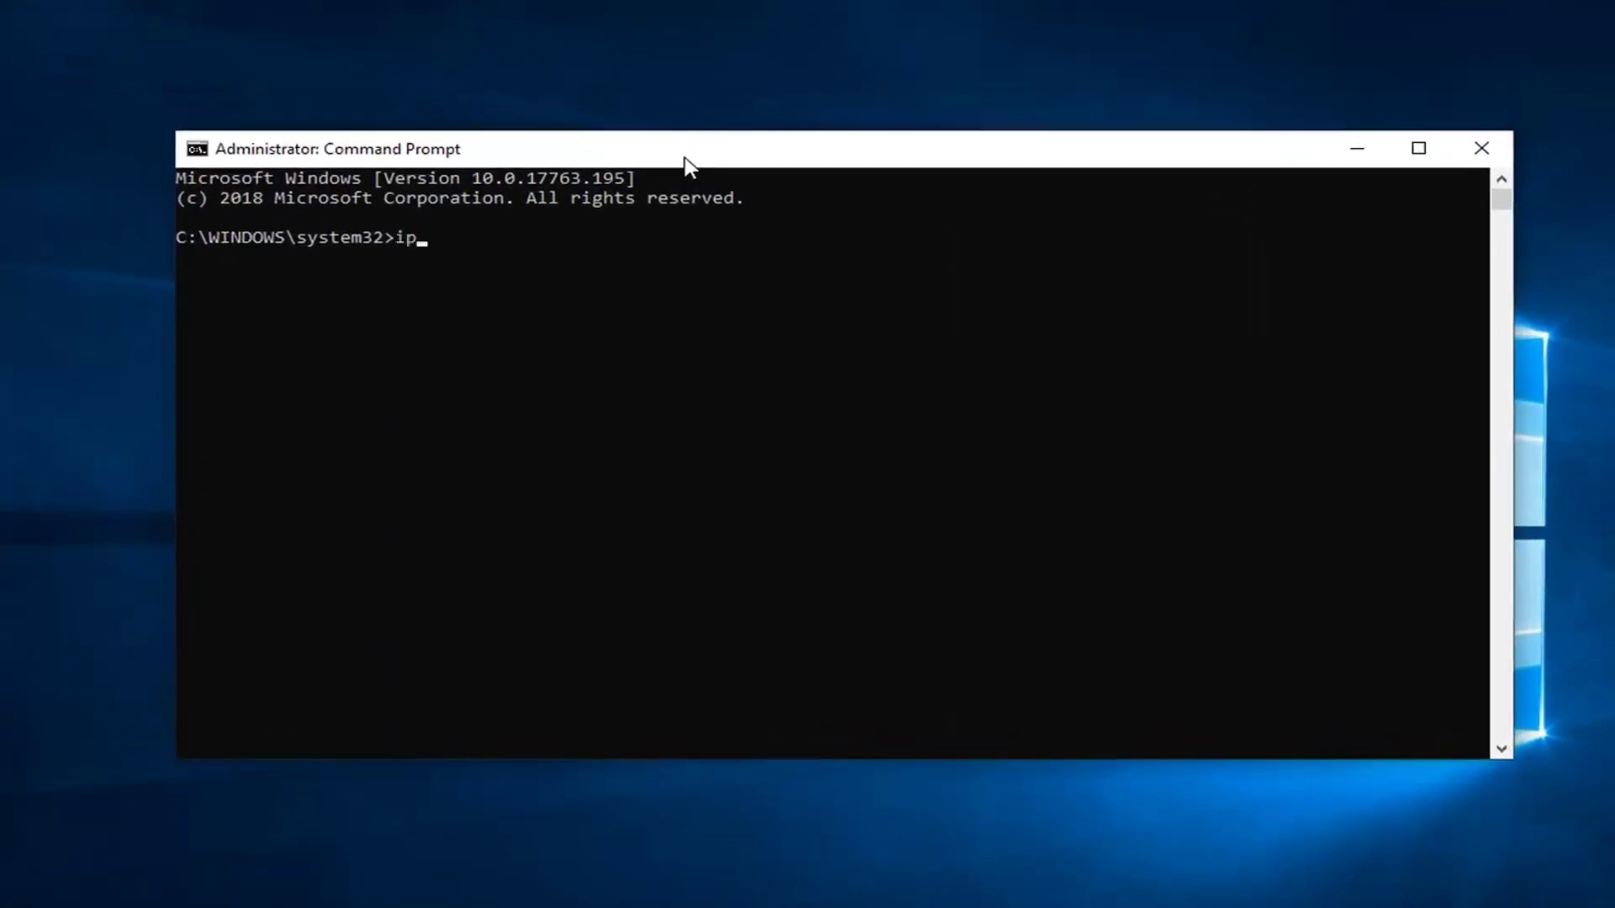
type("config")
type(" /")
type("flushdns")
key("Return")
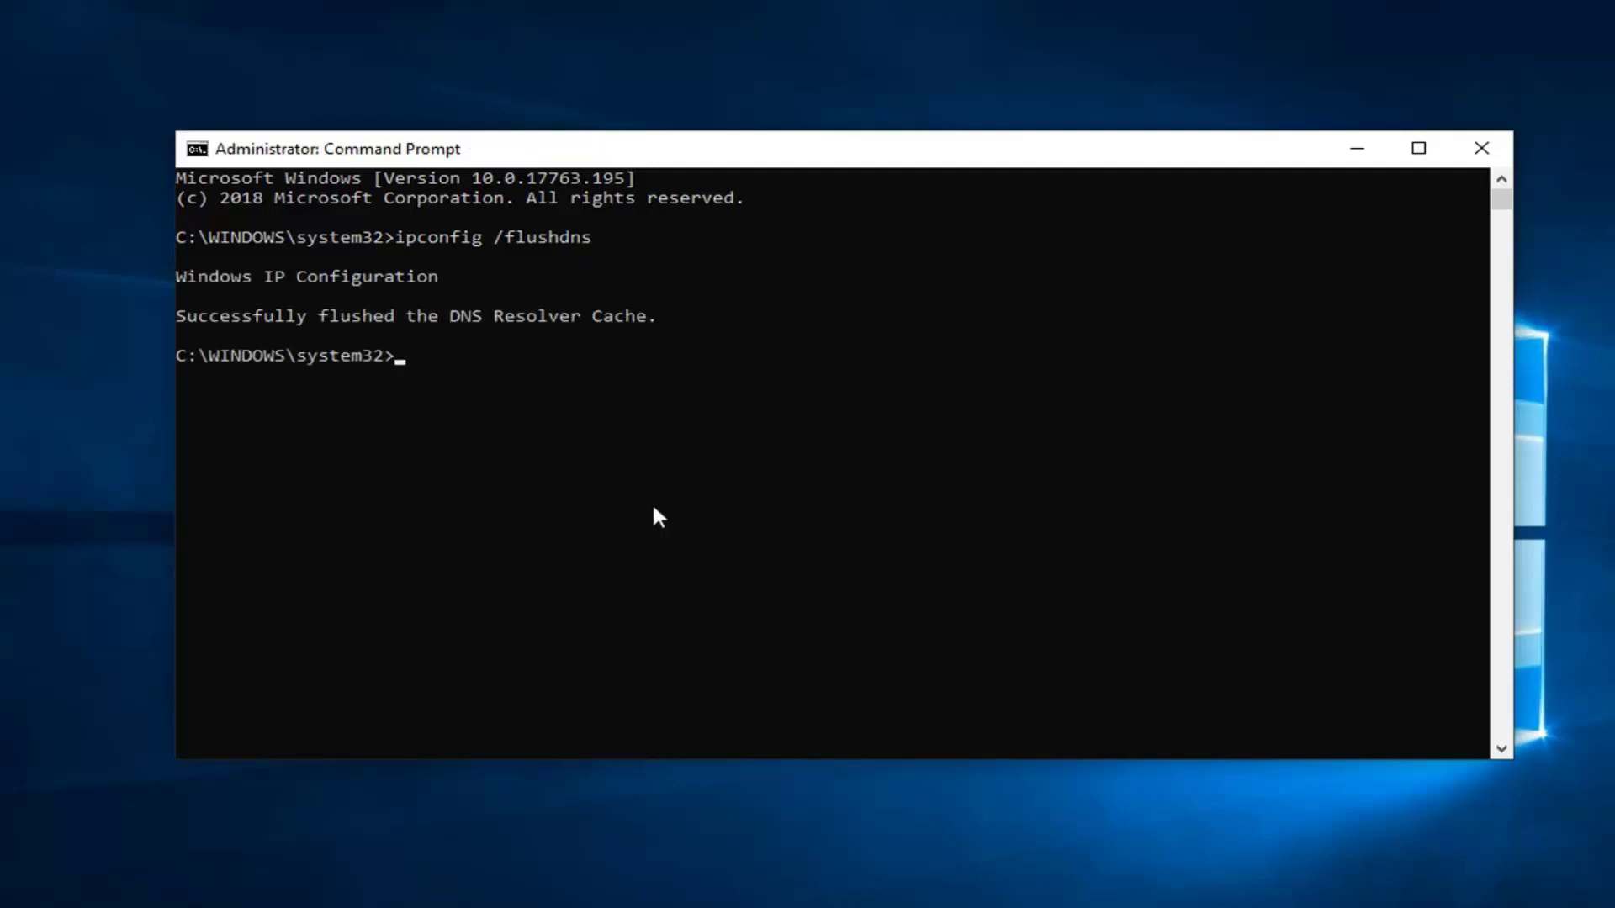
type("netsh w")
type("insock")
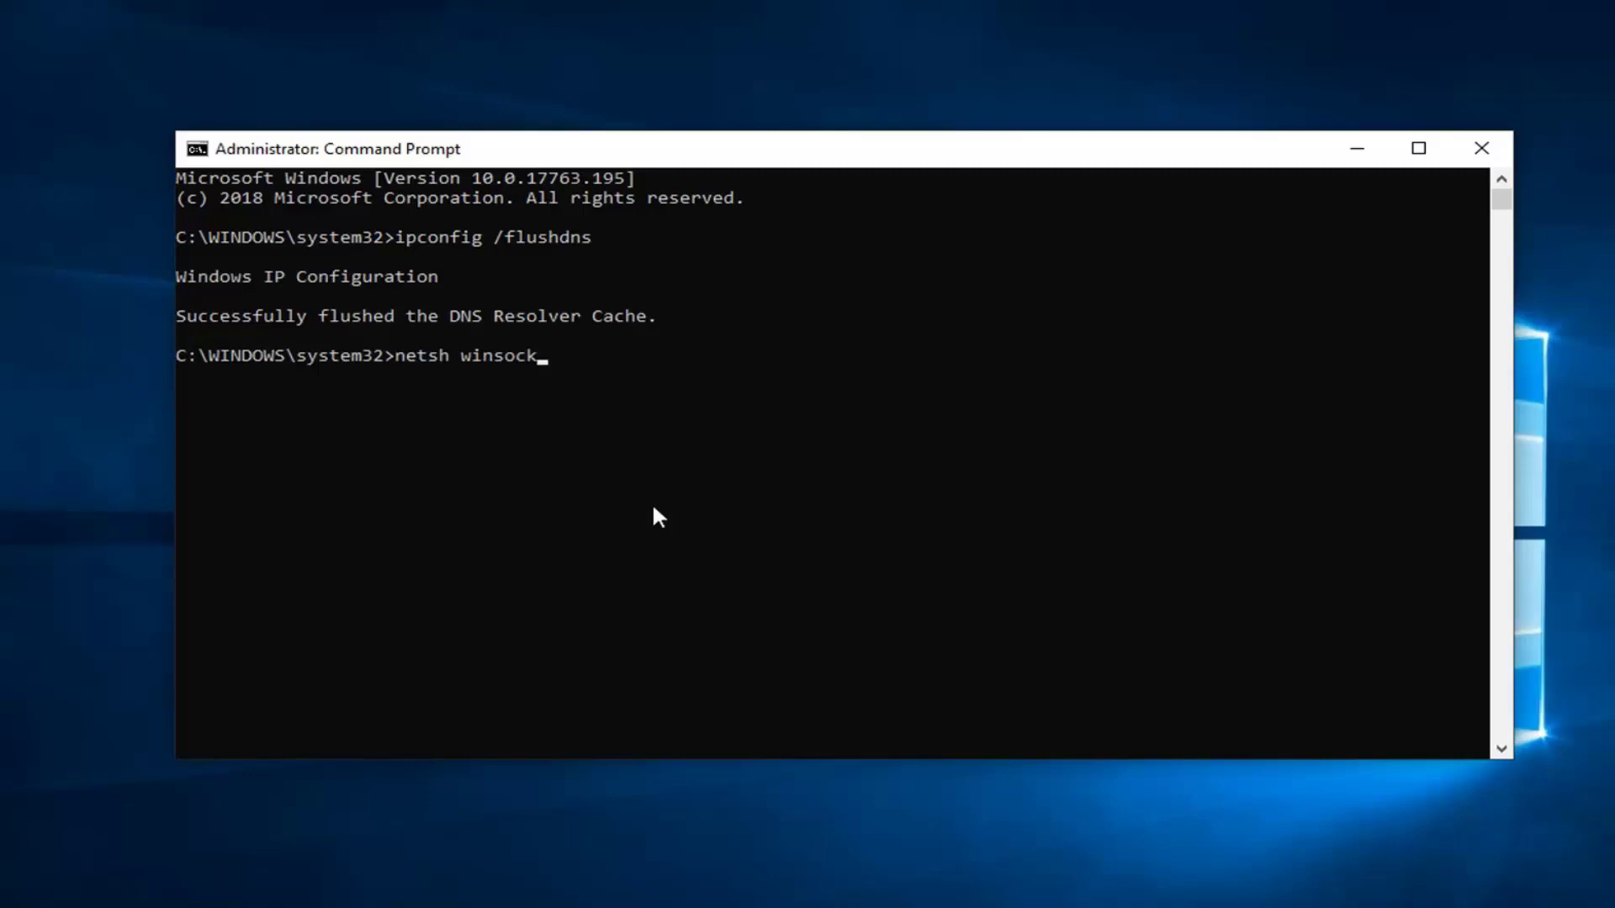
type(" r")
type("eset")
Run netsh winsock reset in the administrator Command Prompt.
key("Return")
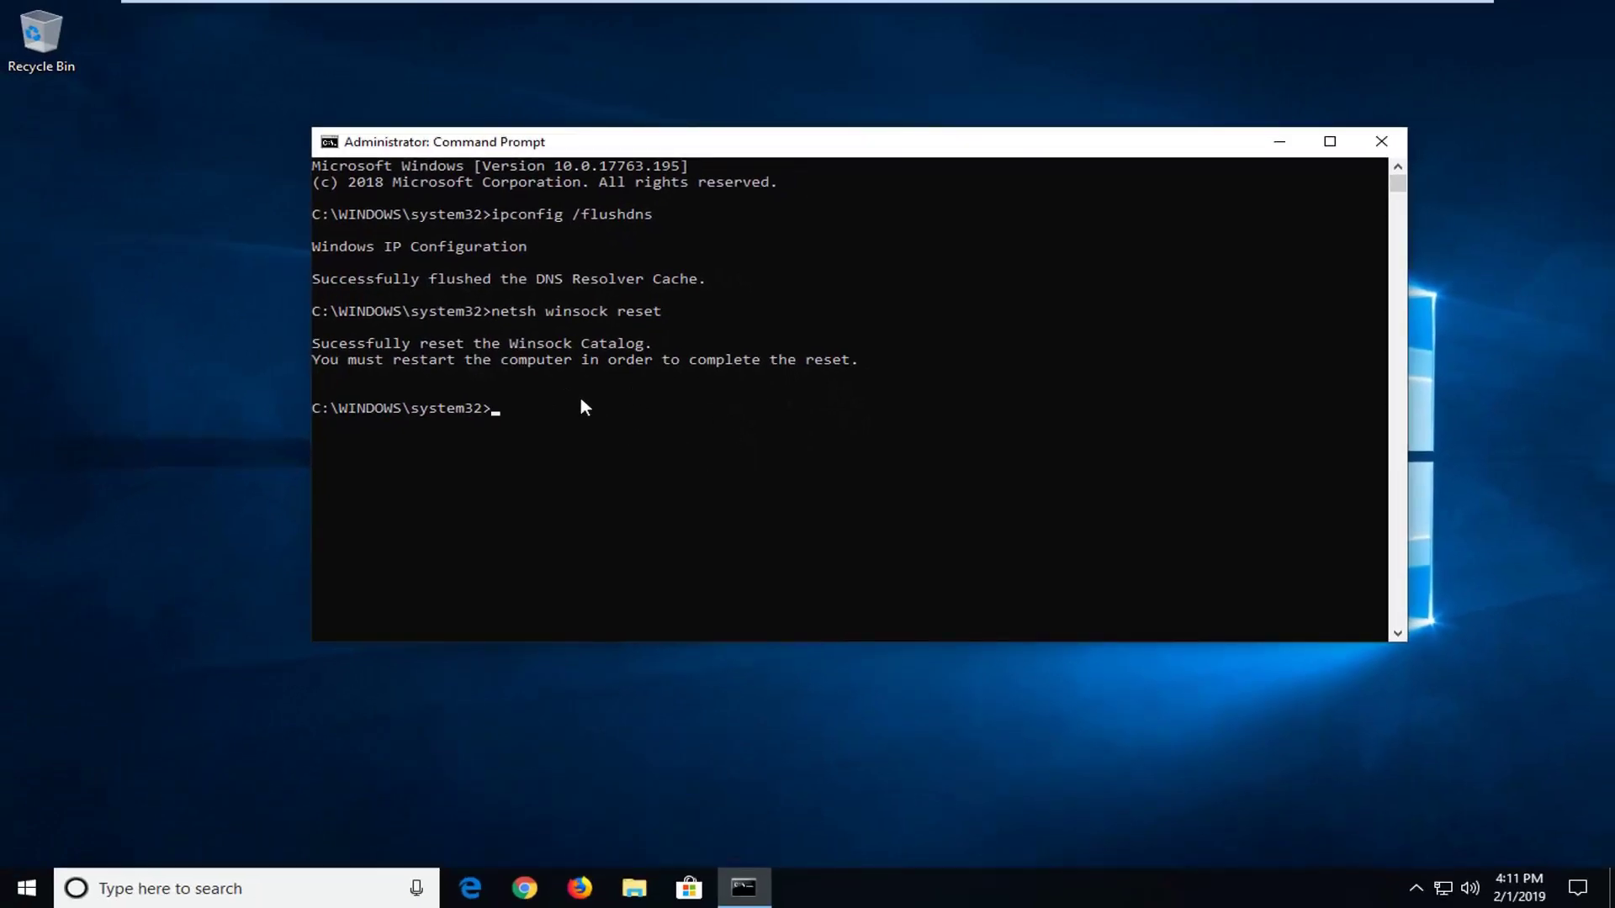
Close the administrator Command Prompt window with its X button.
left_click(1384, 149)
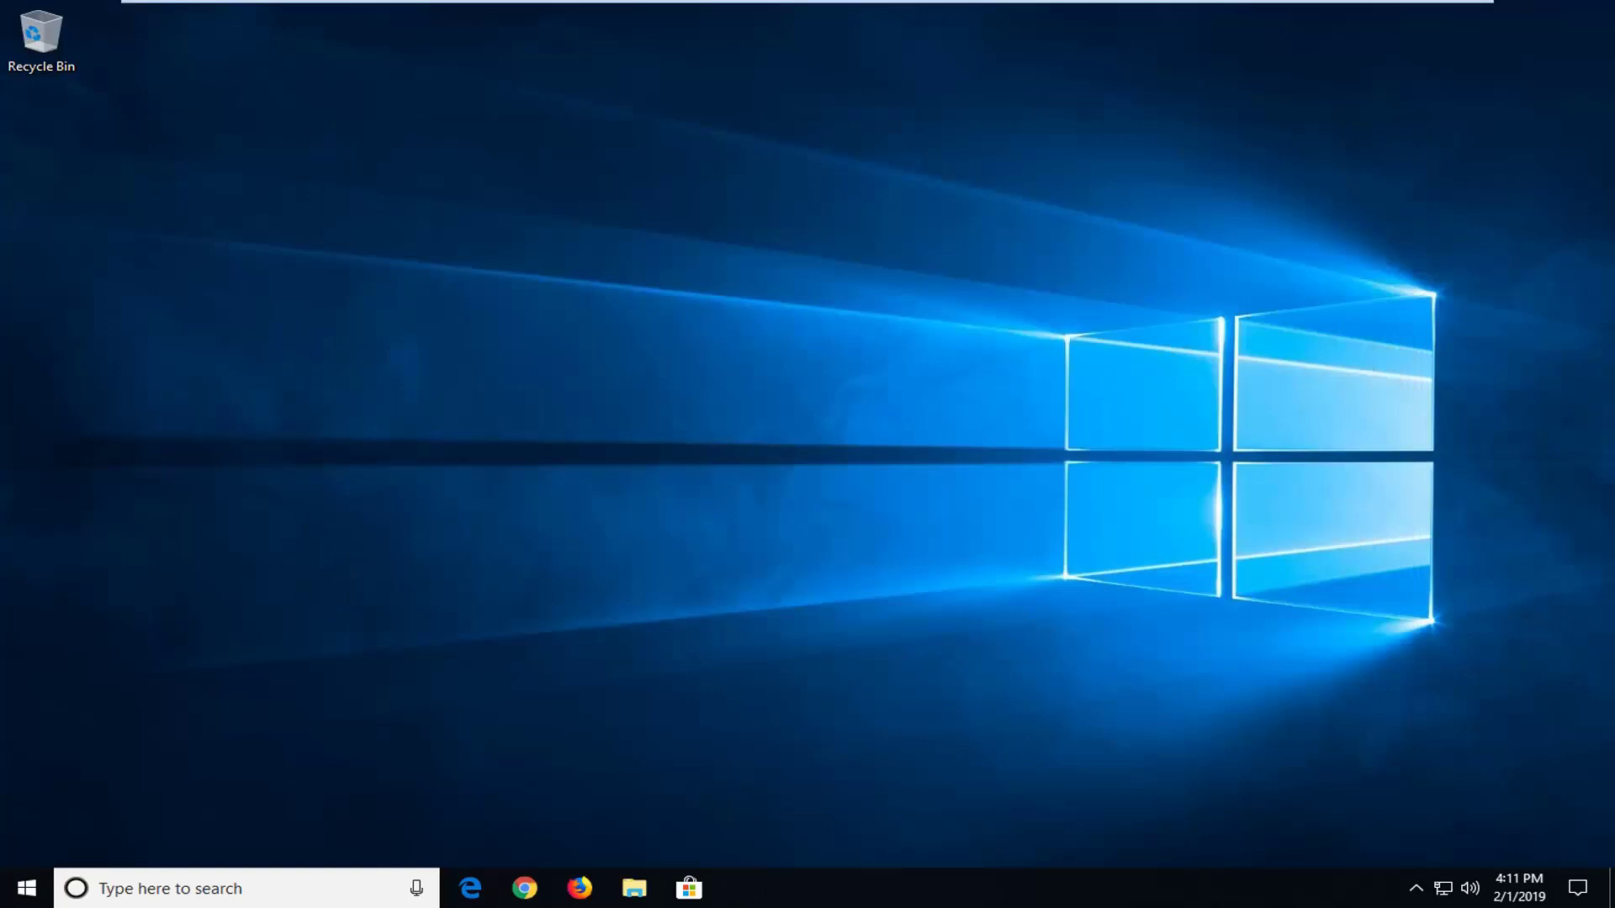